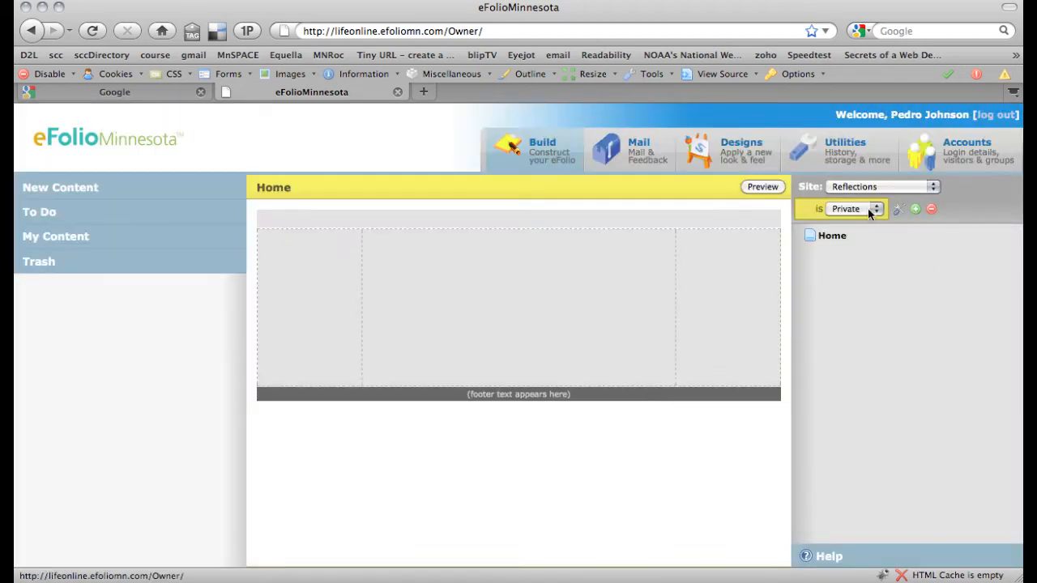
Bring up the Build/Properties/Add/Delete options for the Reflections site's Home page
click(832, 236)
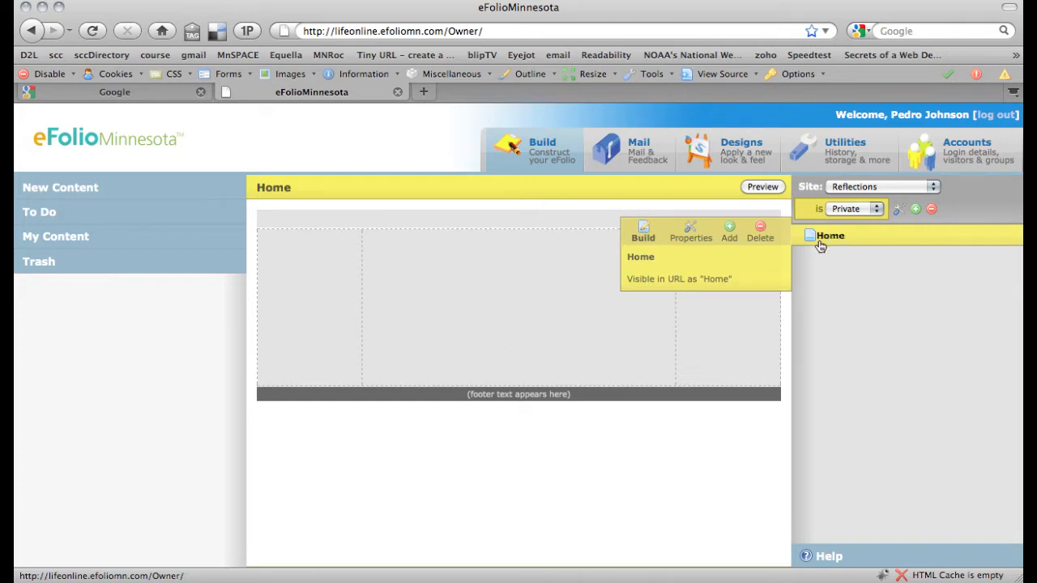
Add a page under Home titled 'Focus' with URL shortcut 'Focus'
click(731, 235)
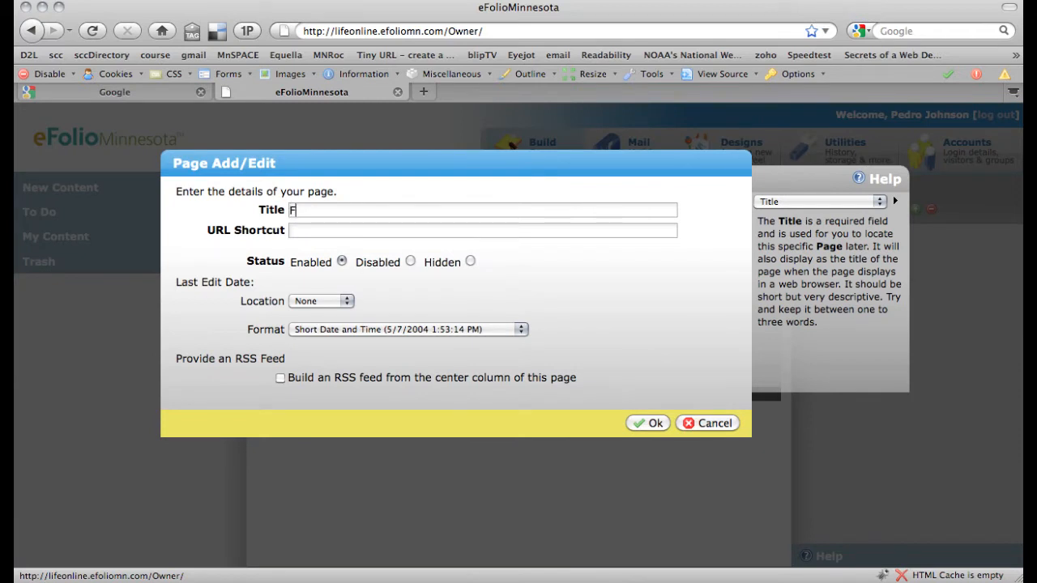
text(Focu)
key(Tab)
text(Focus)
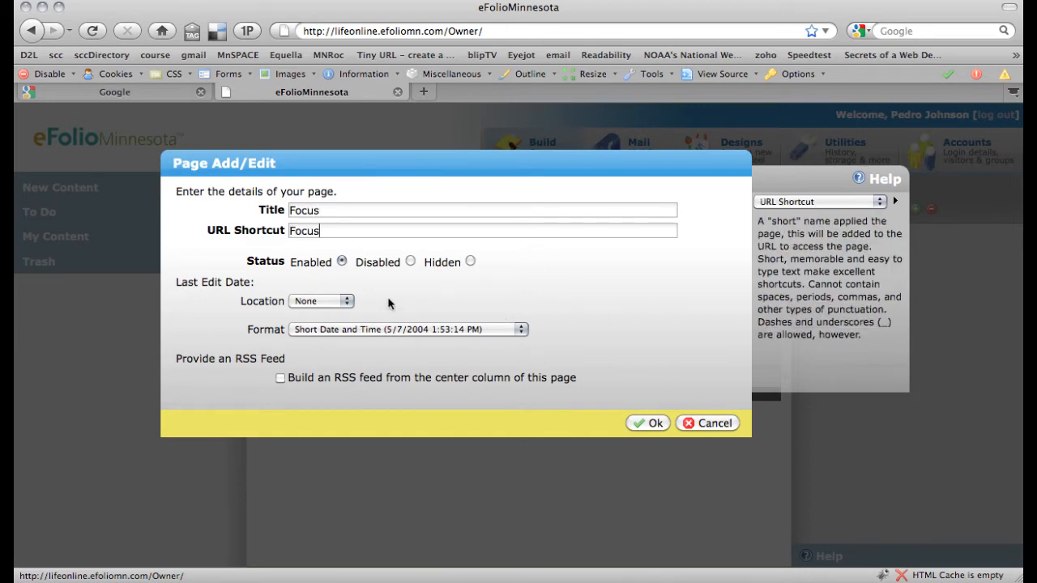
click(648, 423)
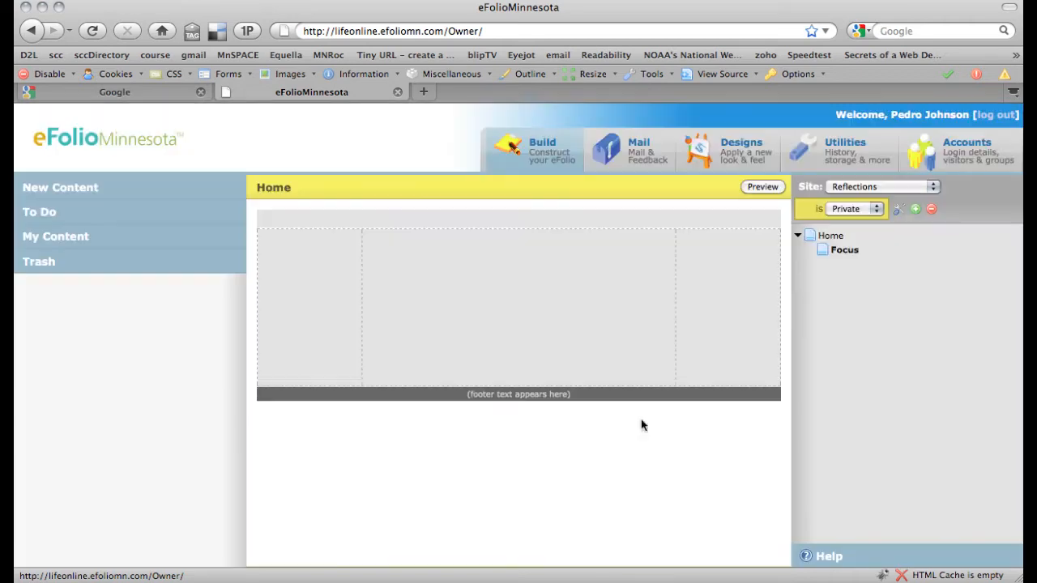
Start a new Home subpage titled 'Time Management' with URL shortcut 'Time Management'
click(826, 236)
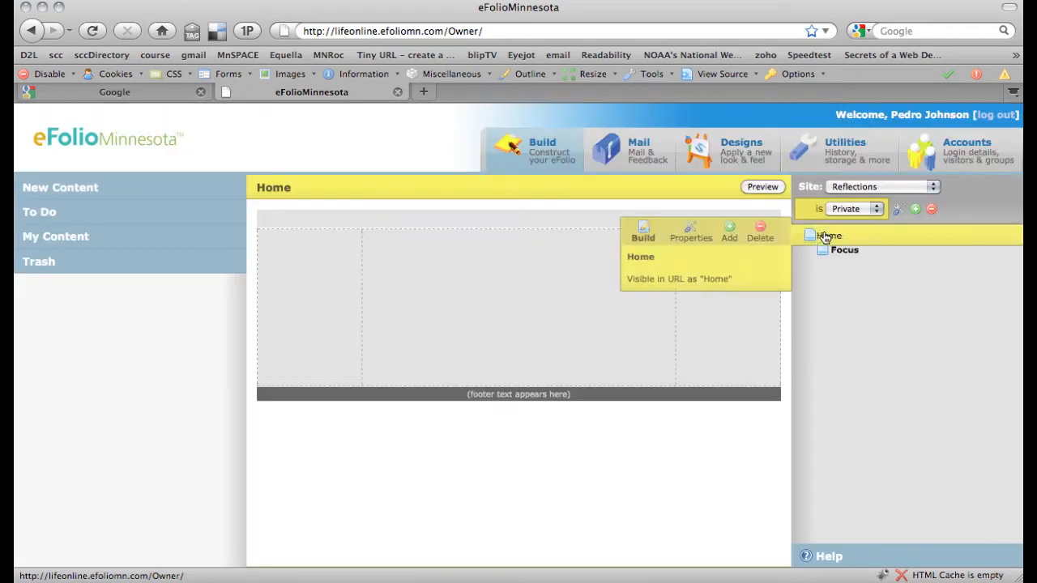
click(729, 232)
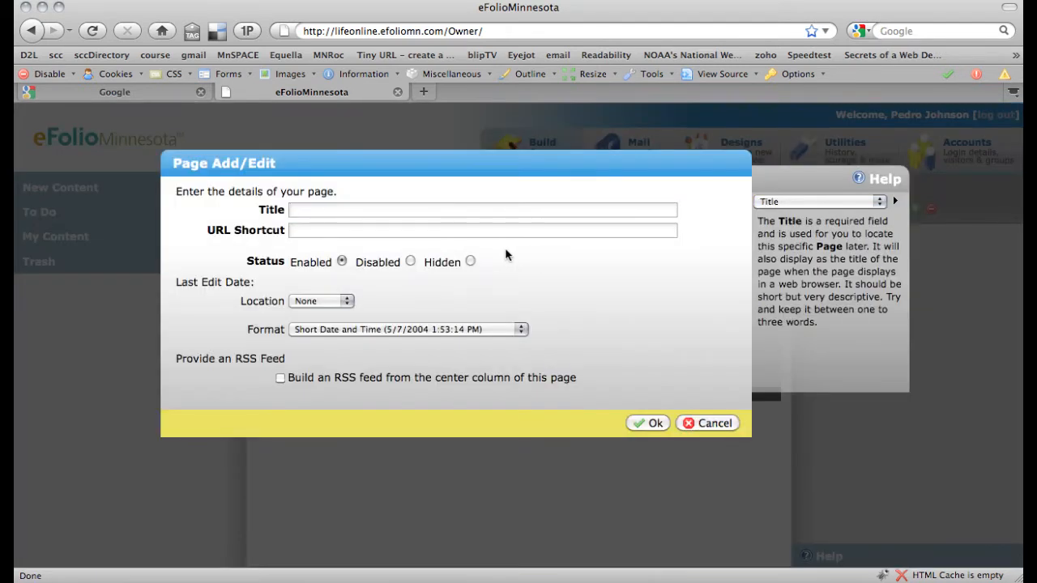
text(TimePa)
key(BackSpace)
key(BackSpace)
text(Management)
key(Tab)
text(T)
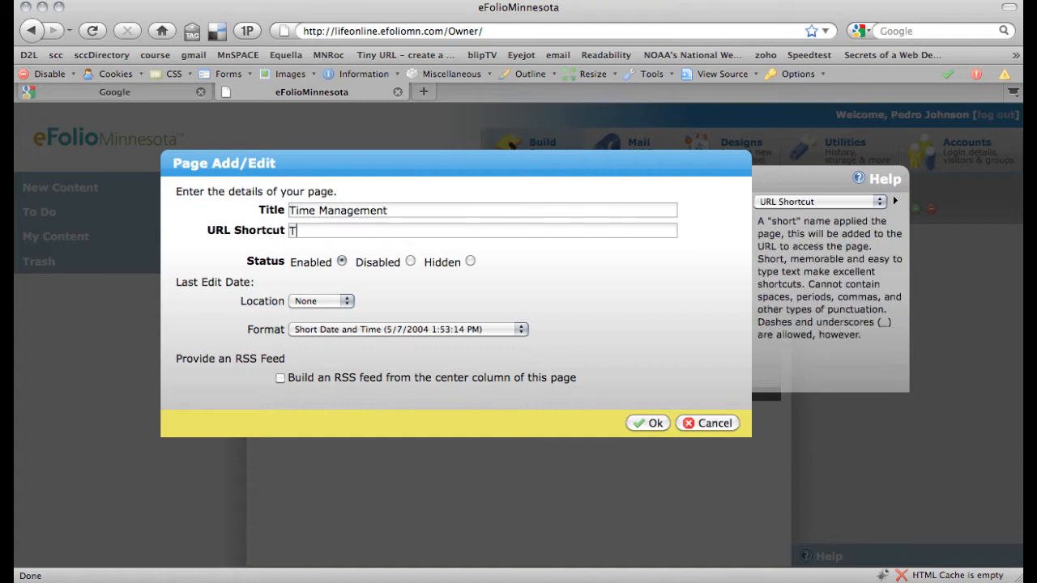
text(ime Management)
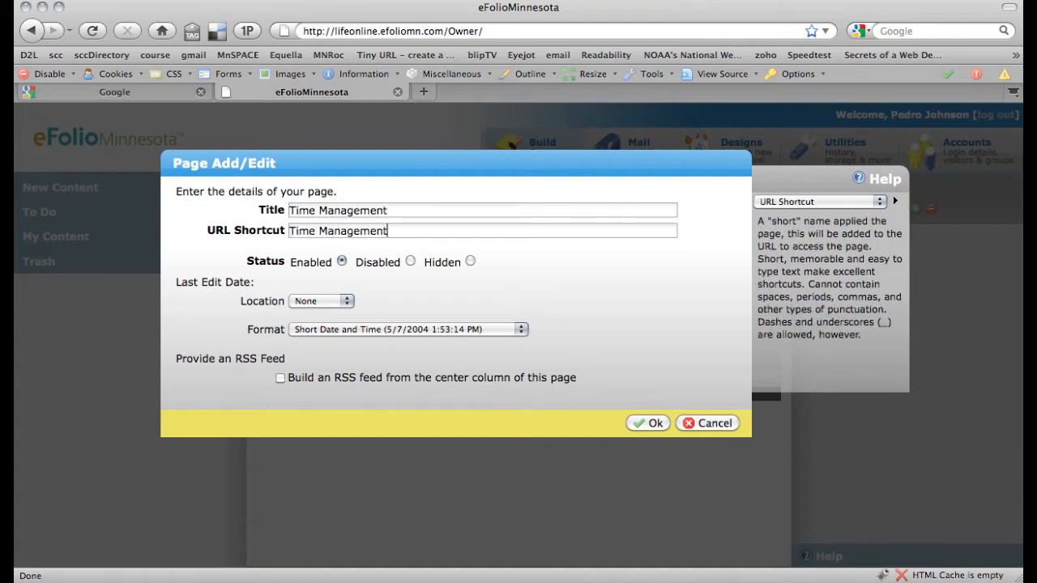
Replace the rejected URL shortcut with 'timeManagement' and confirm the page
click(651, 427)
click(651, 423)
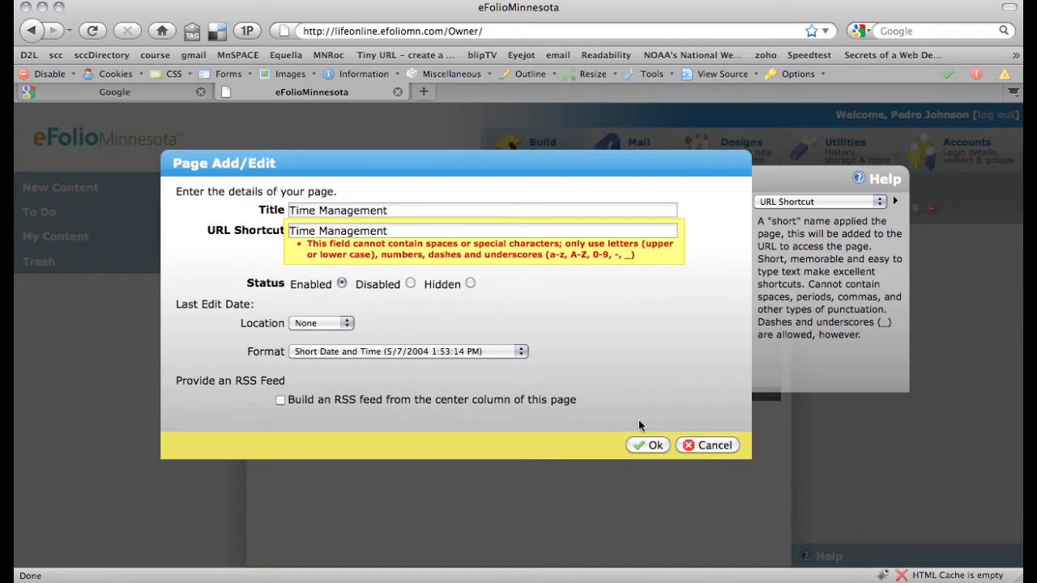
triple_click(400, 236)
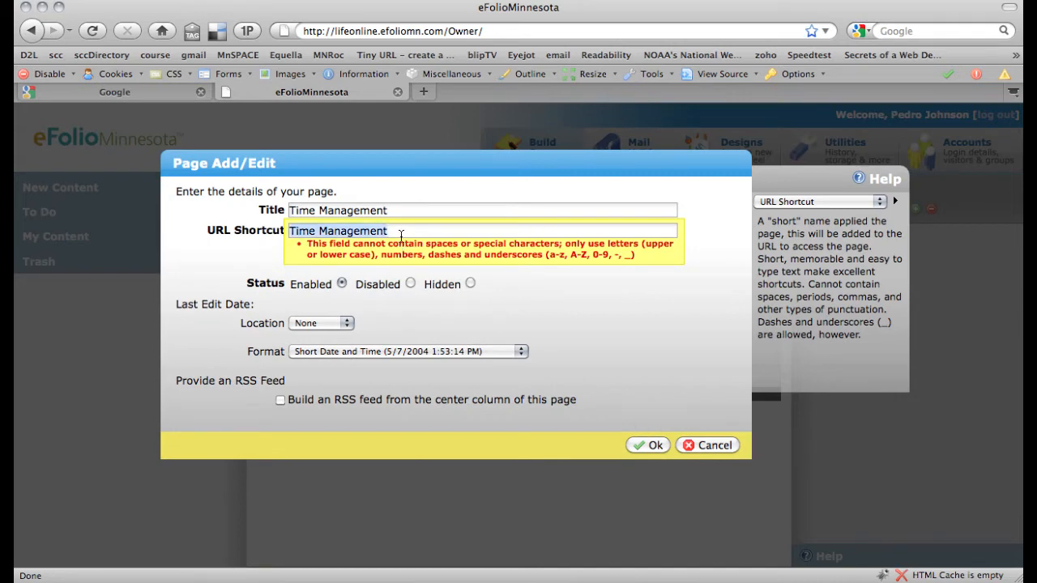
text(timeManagement)
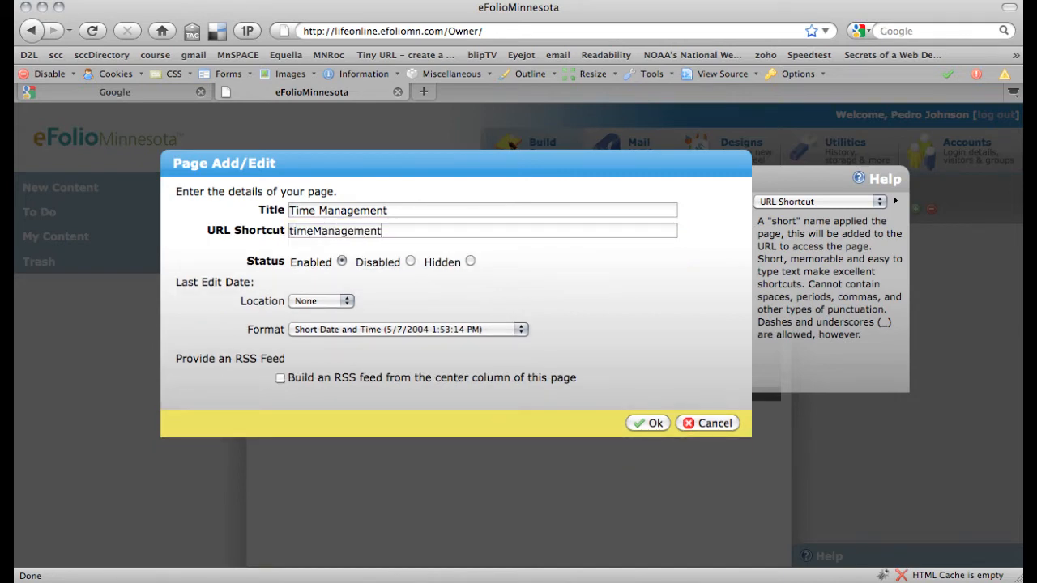
click(648, 424)
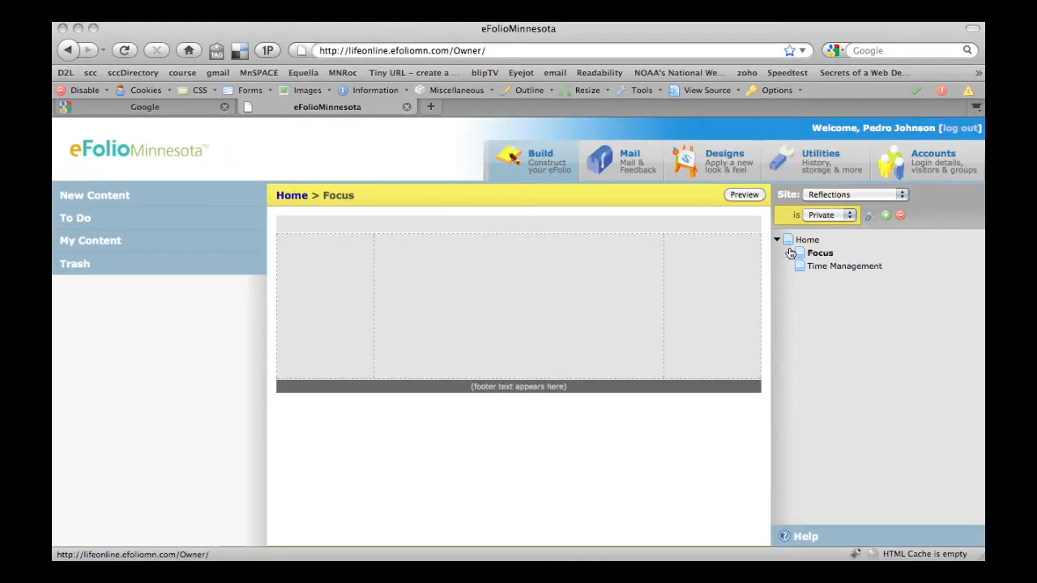
Build the Focus page by placing the football player image in its left column
click(820, 257)
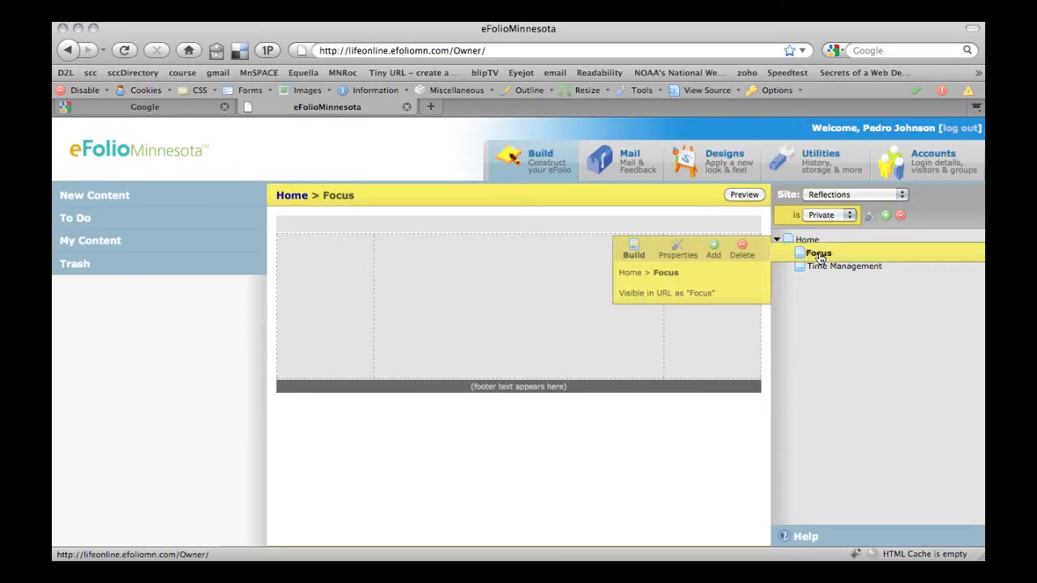
click(633, 256)
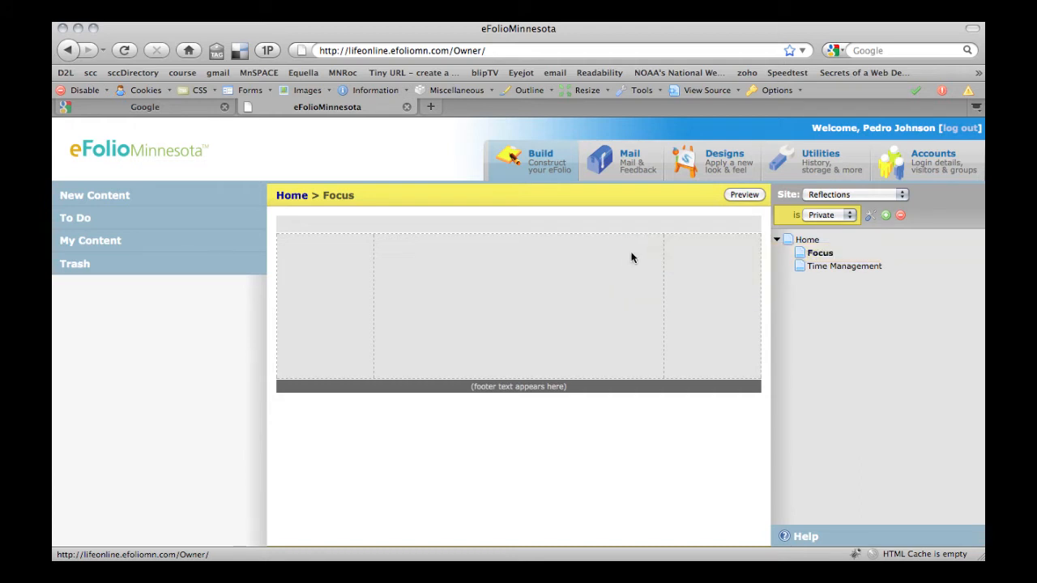
click(118, 246)
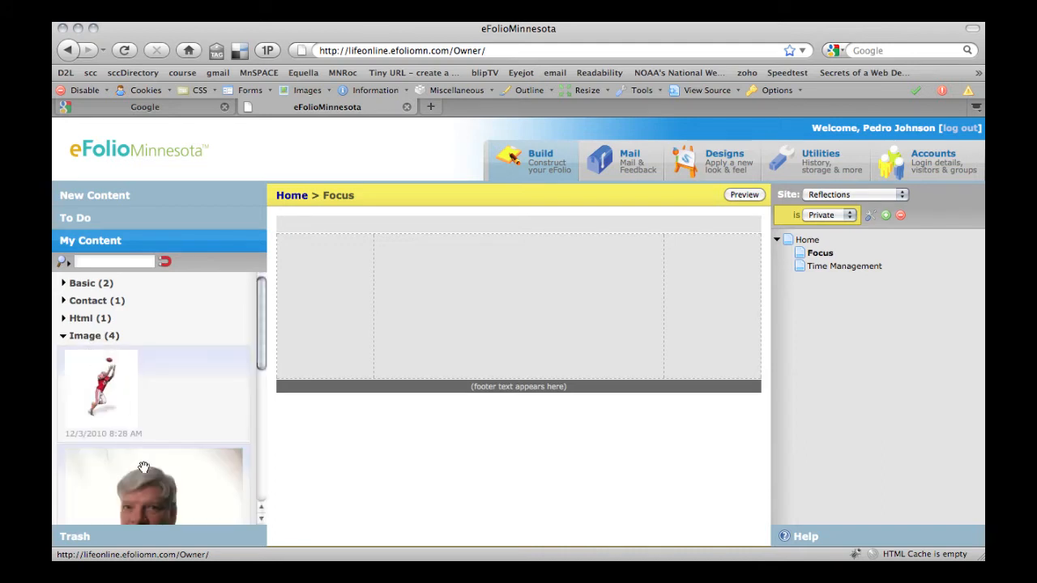
drag(97, 407, 324, 291)
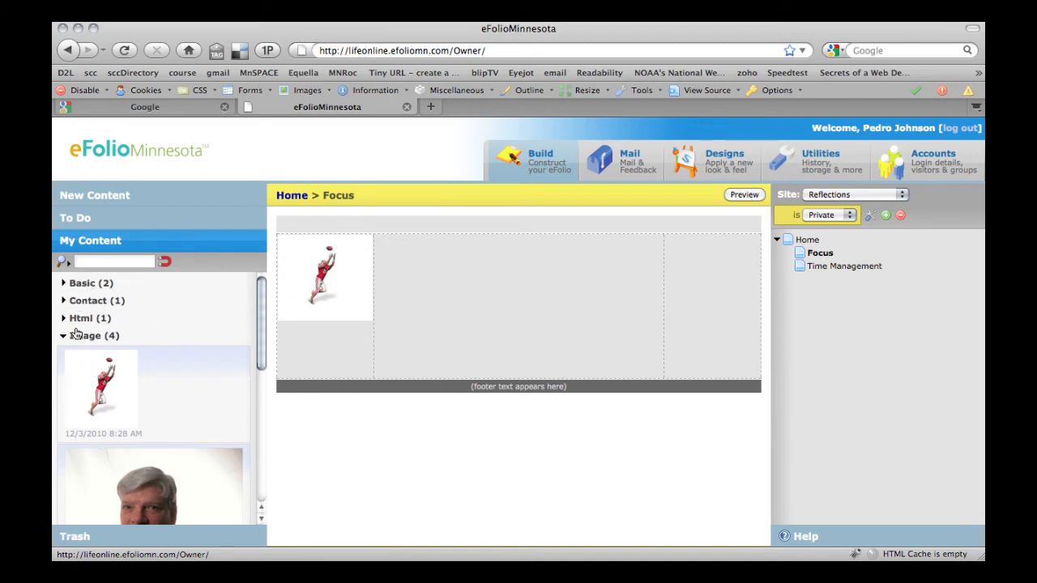
Add the Basic 'Focus' text item to the centre column and preview the page
click(64, 285)
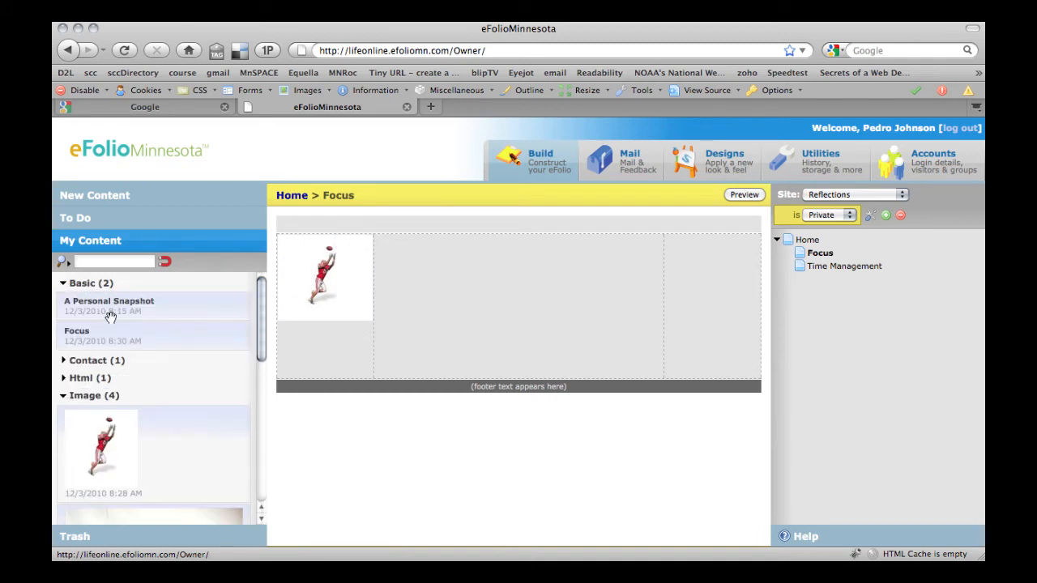
mouse_move(81, 339)
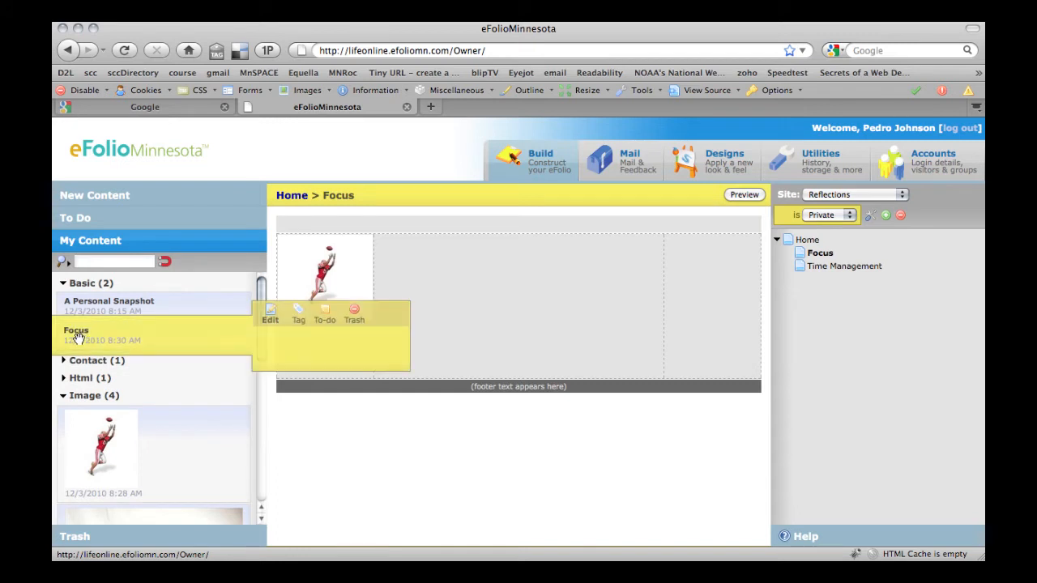
drag(76, 337, 461, 272)
click(743, 195)
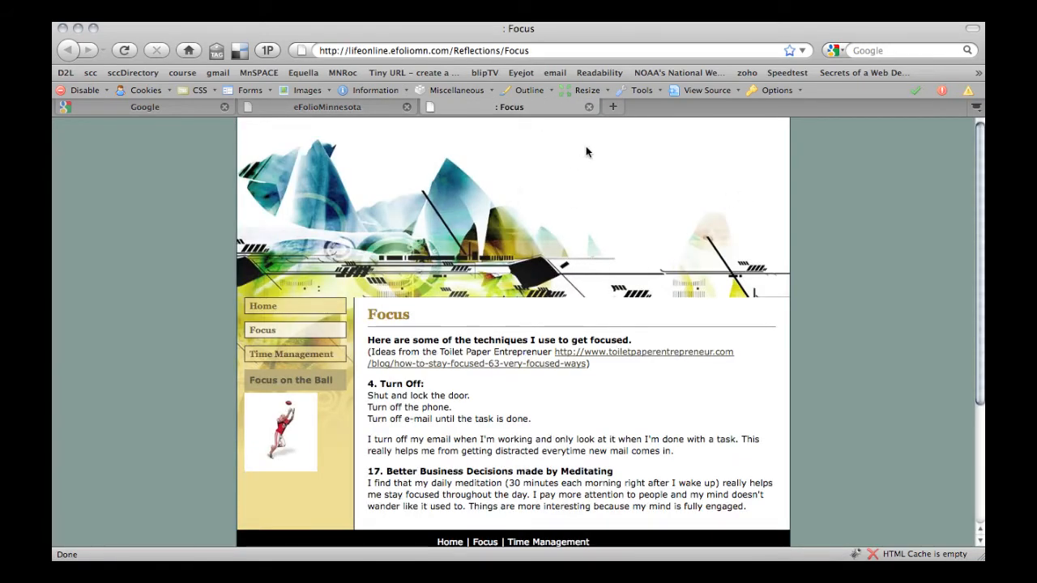
Close the Focus page preview and go to the Accounts settings
click(589, 106)
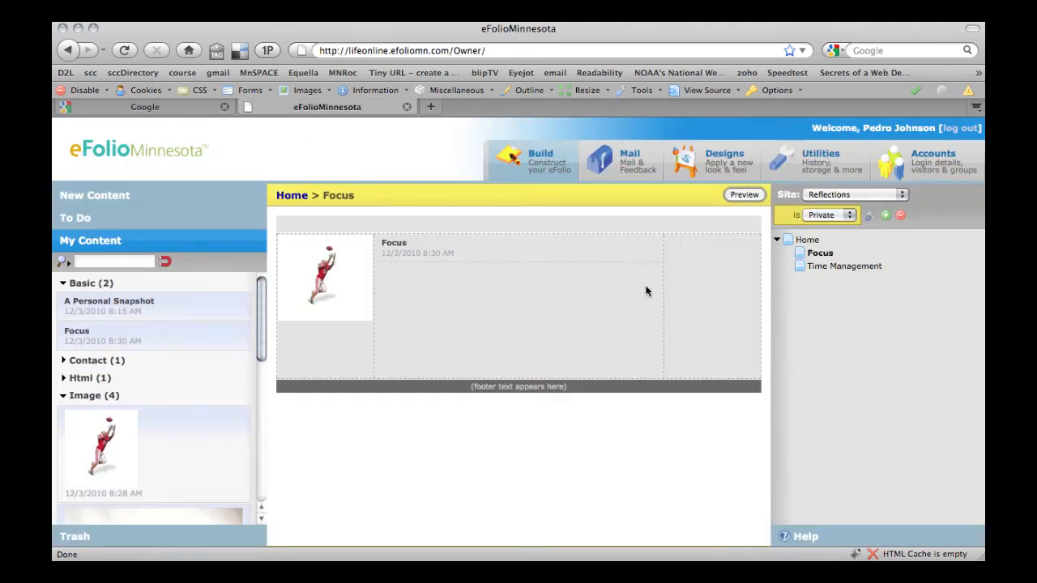
click(932, 159)
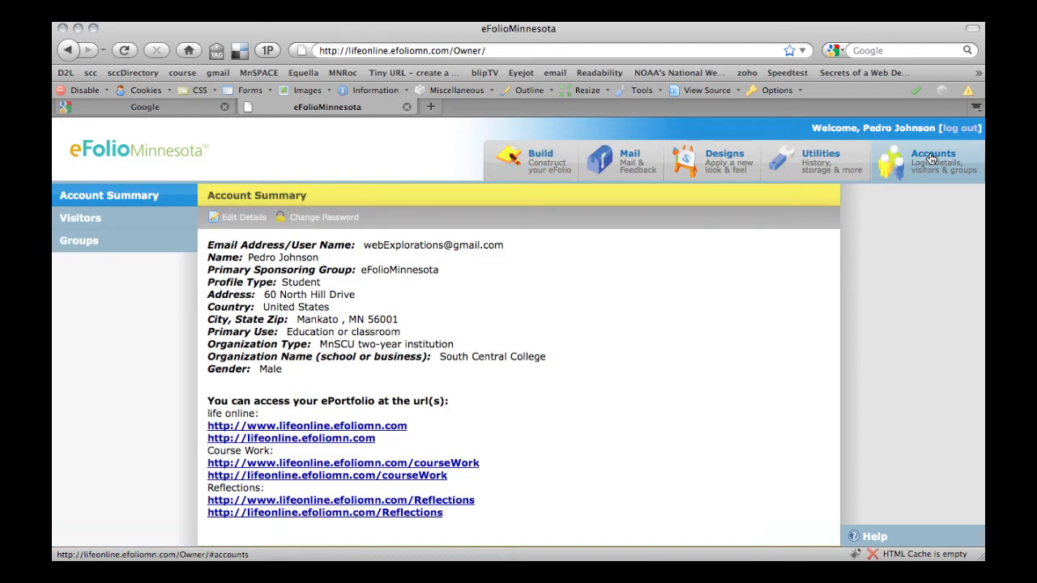
Give the visitor access to Course Work and Reflections and save the updated privileges
click(87, 219)
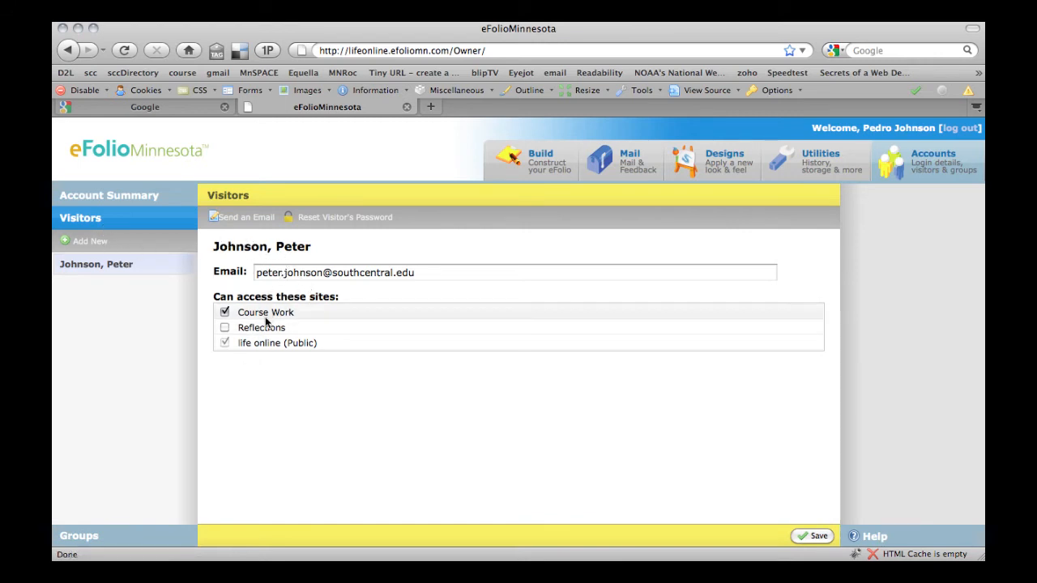
click(227, 328)
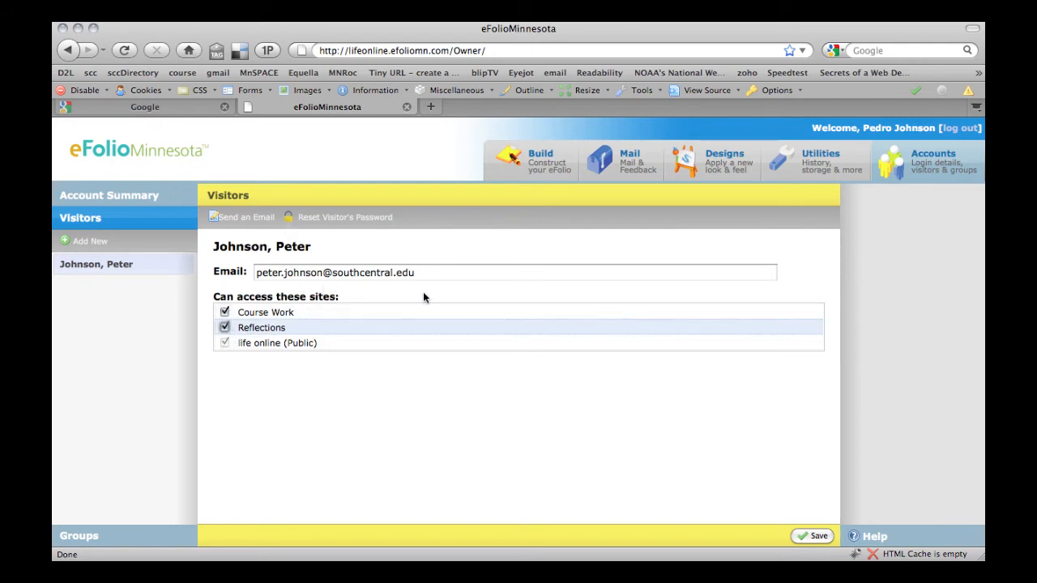
click(816, 538)
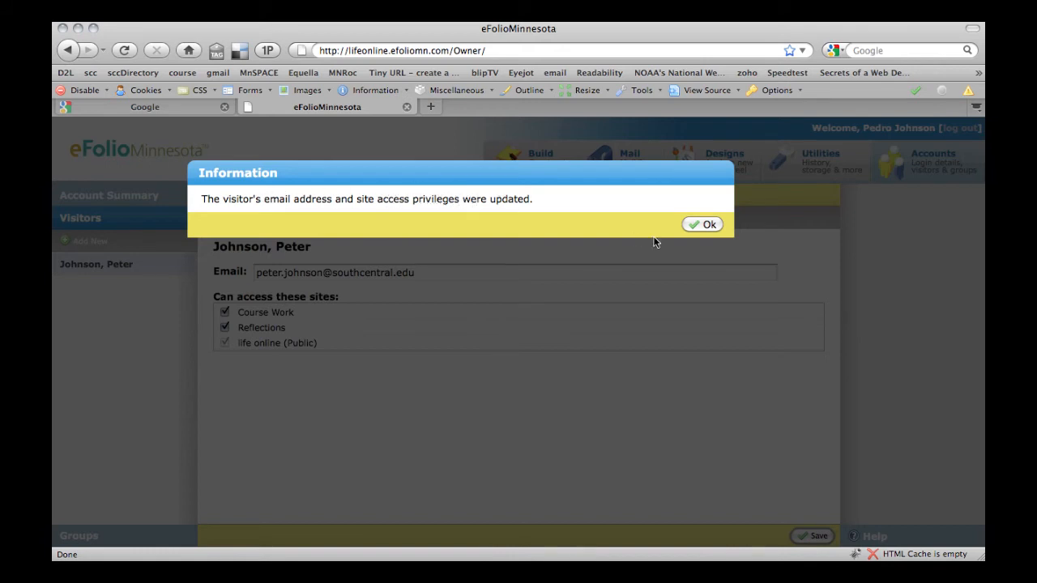
click(703, 224)
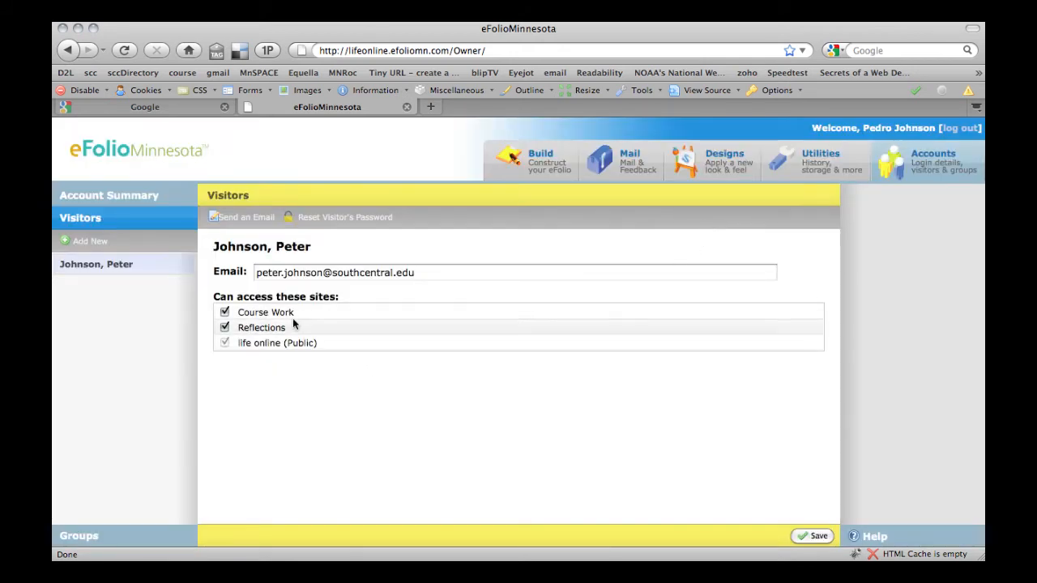
click(242, 222)
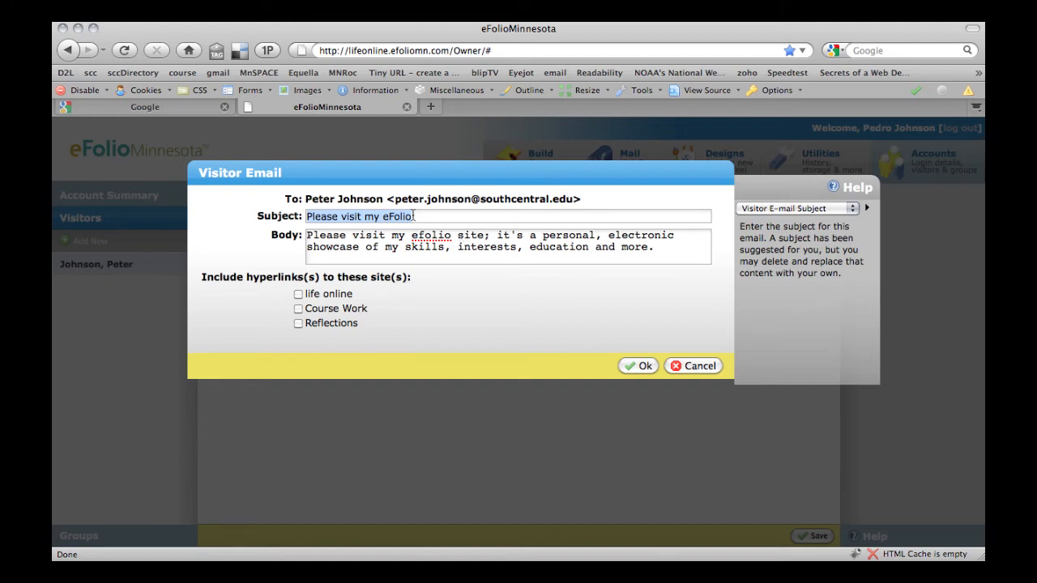
Write the subject 'Life-Online@SCC - New link to my reflection site' for the visitor email
text(Life)
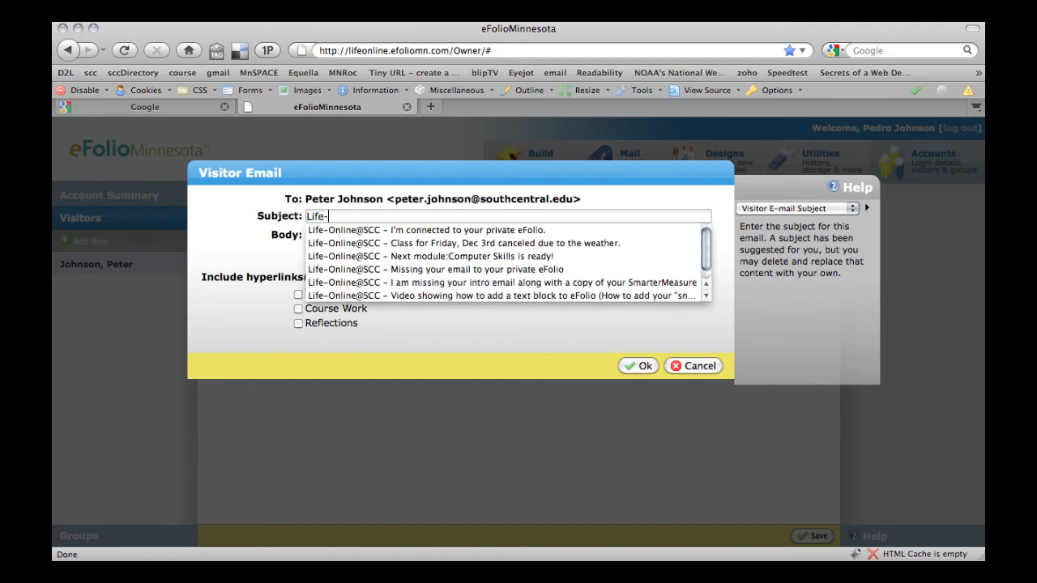
text(-L)
key(BackSpace)
text(Online@SCC - New link to m)
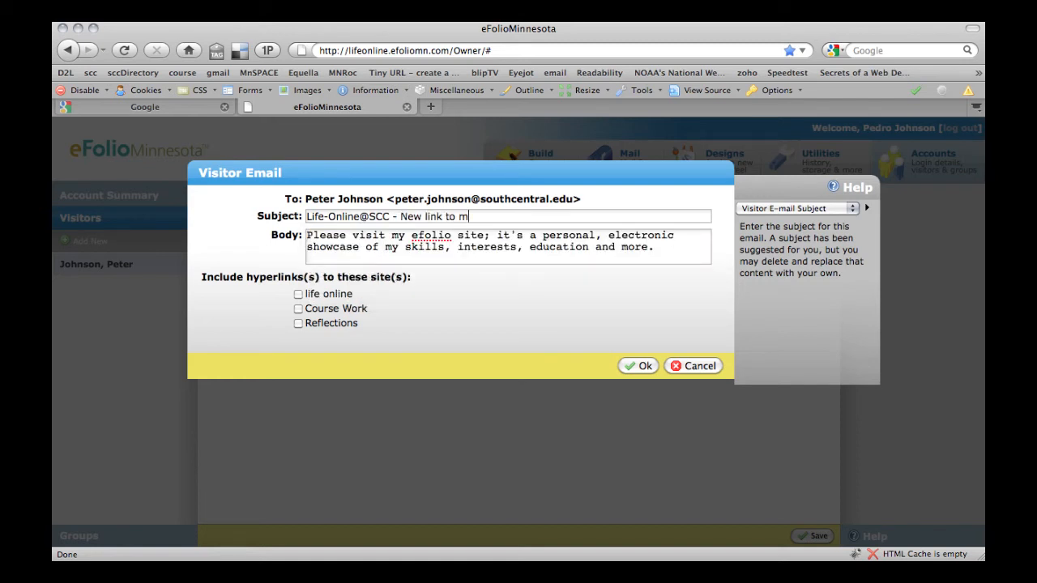
text(y reflection site on eFolio)
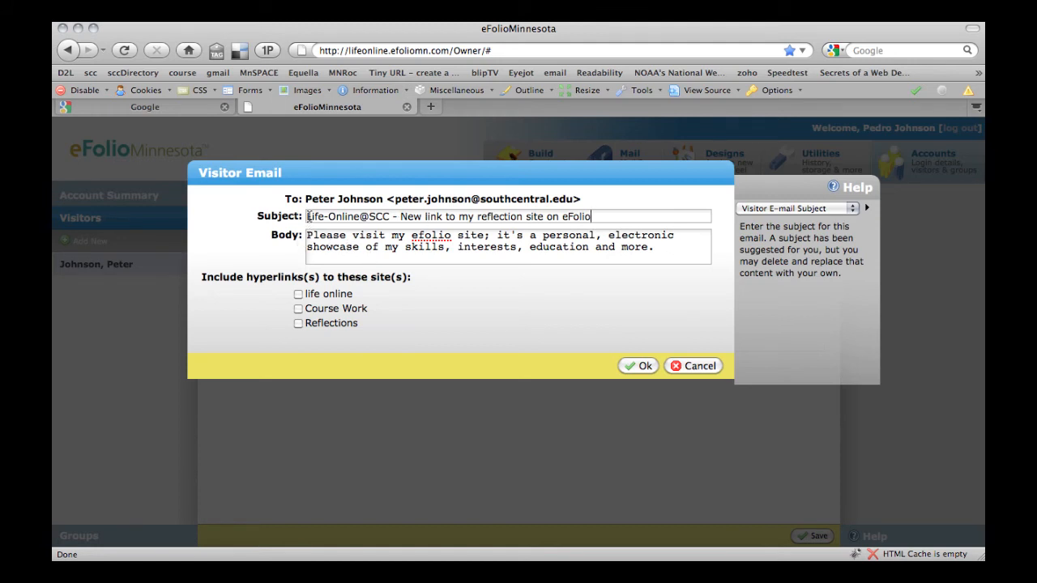
drag(308, 216, 394, 215)
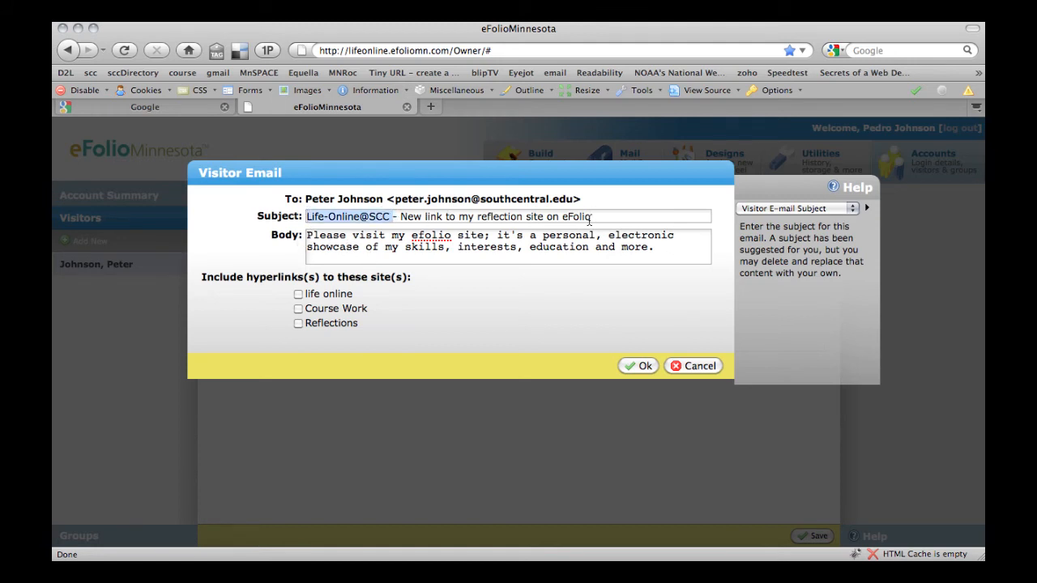
drag(591, 219, 410, 212)
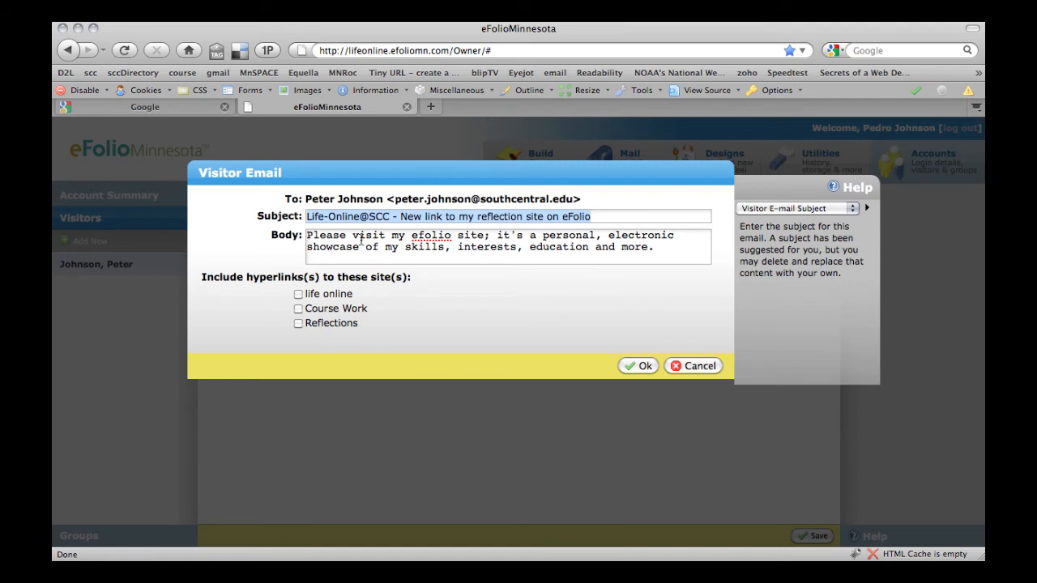
Add a note inviting feedback on the private site, link life online, Course Work and Reflections, and send
click(307, 236)
text(Here is the link )
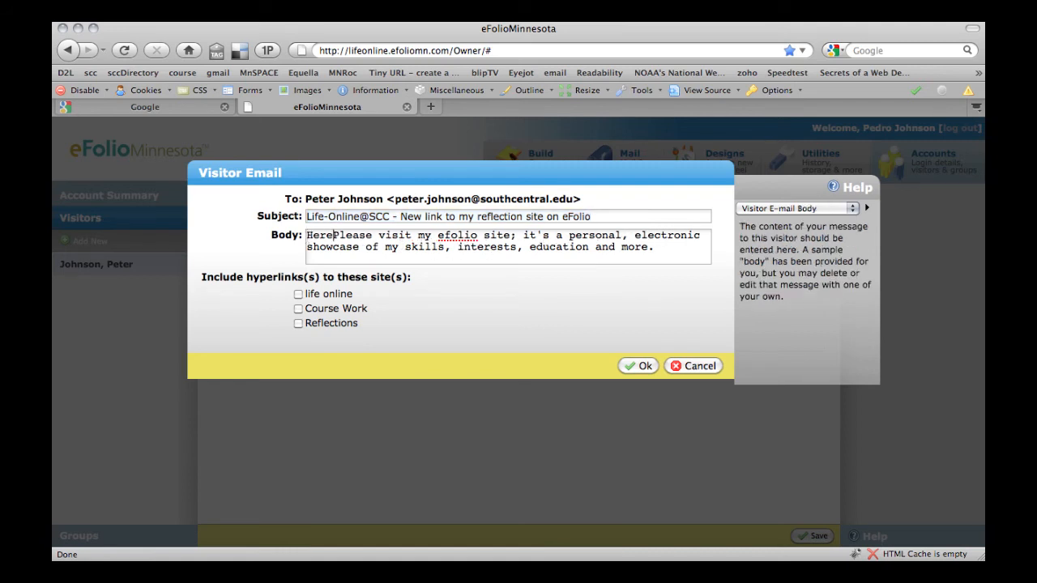
text(to my new pri)
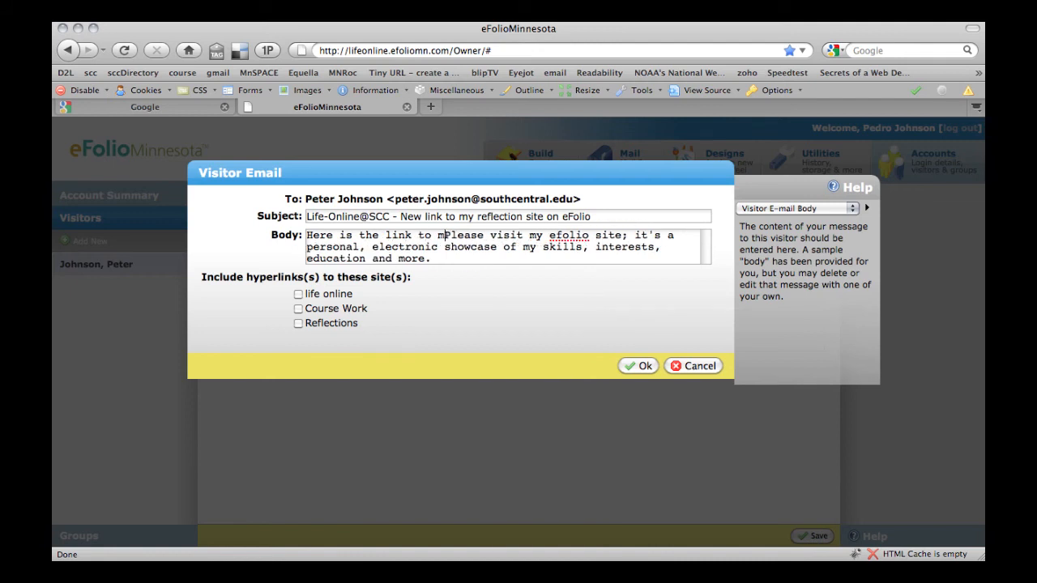
text(vate site.)
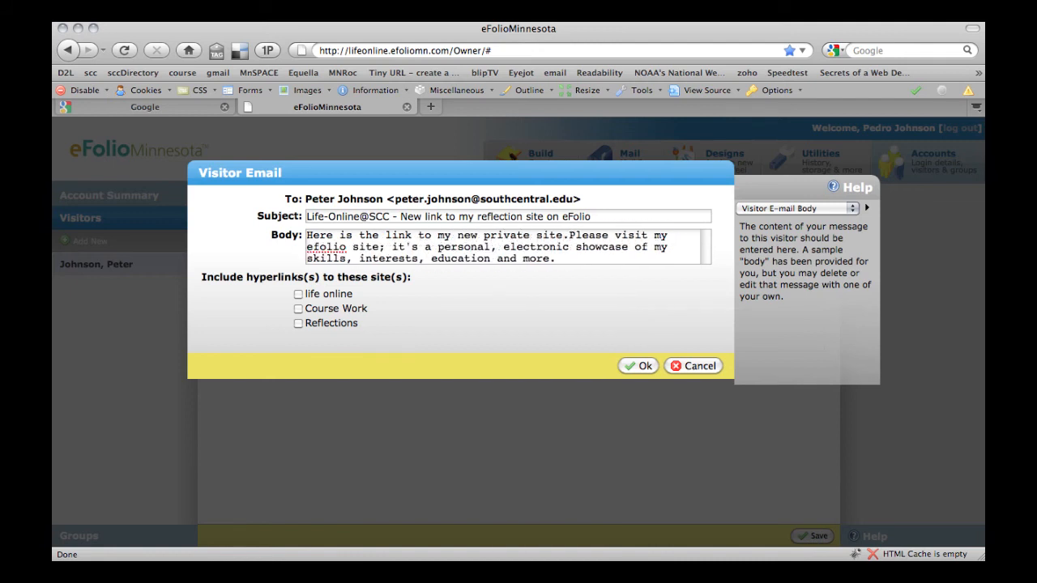
text( Please vii)
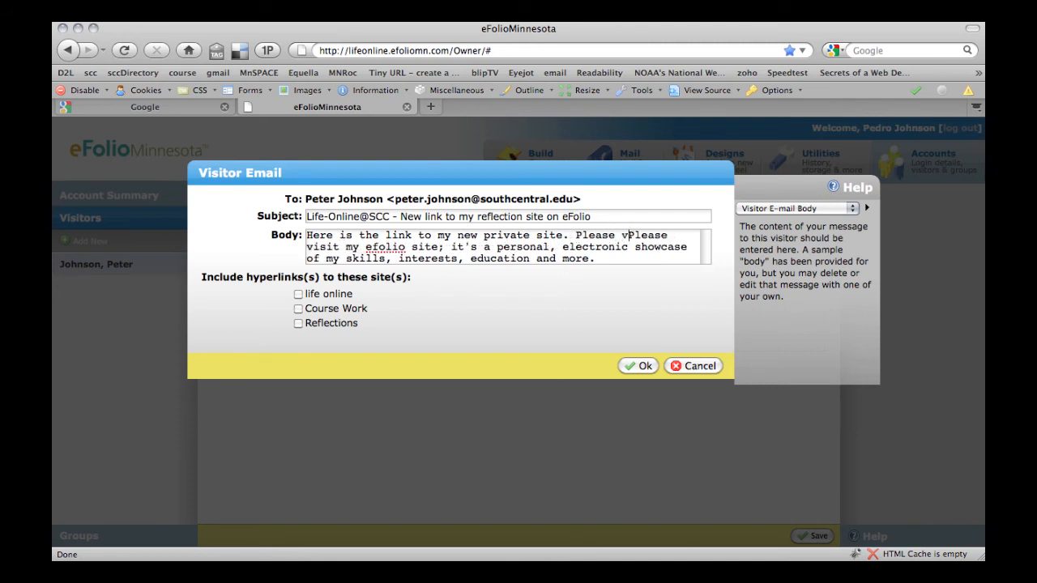
text(it it and let me )
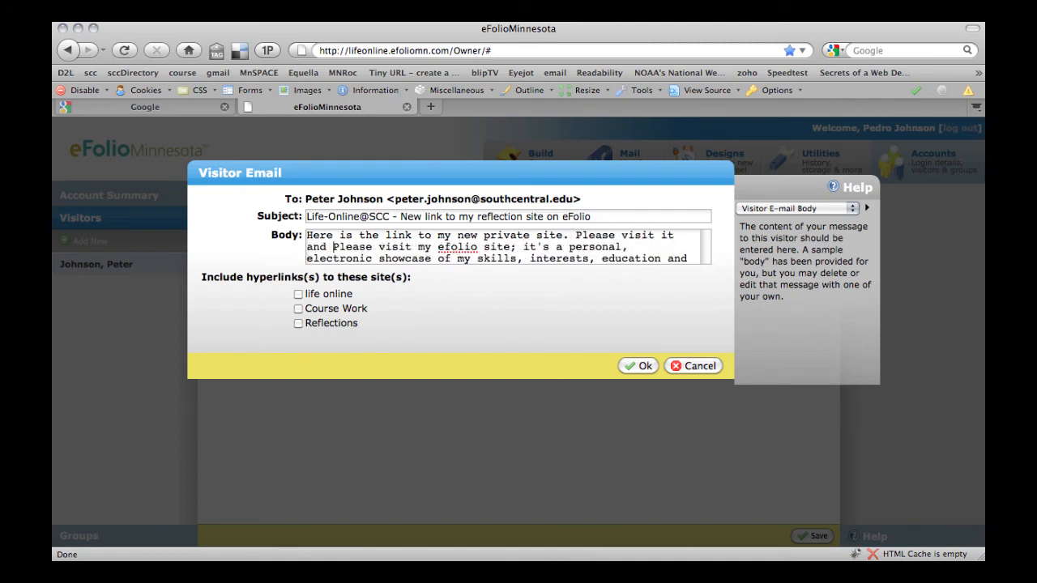
text(know what you thin)
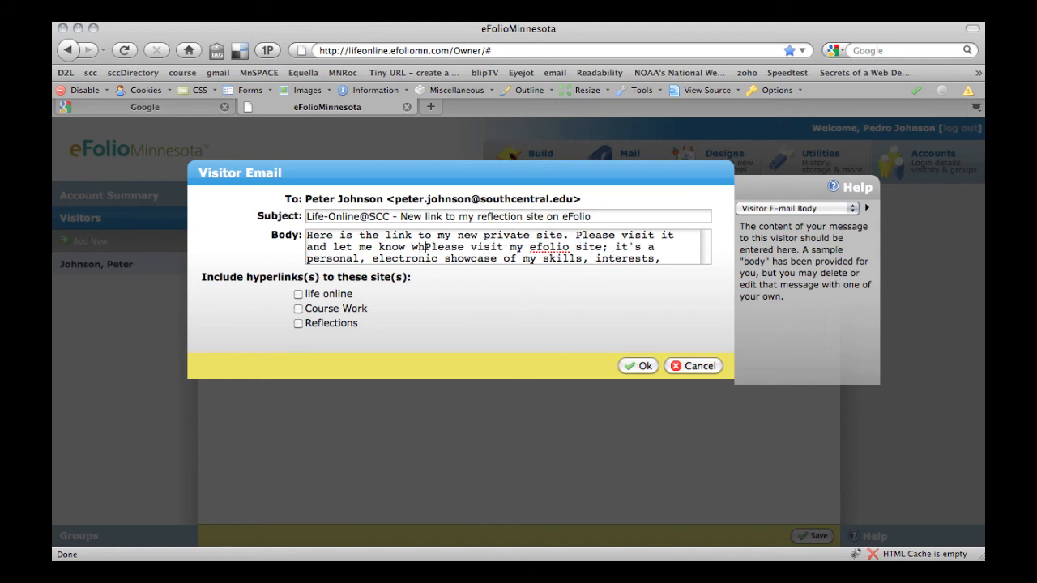
text(k.)
key(Return)
key(Return)
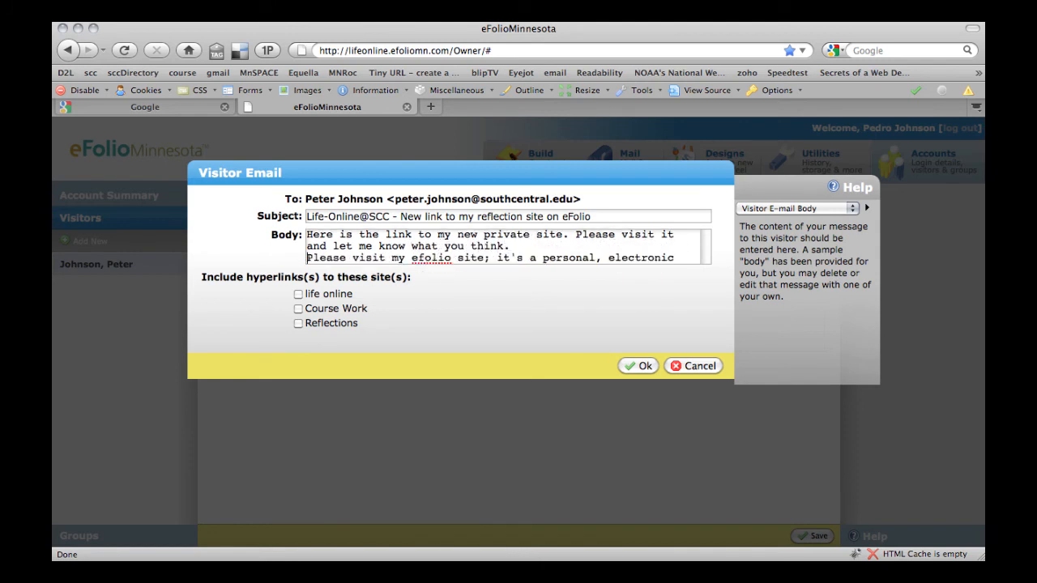
click(299, 294)
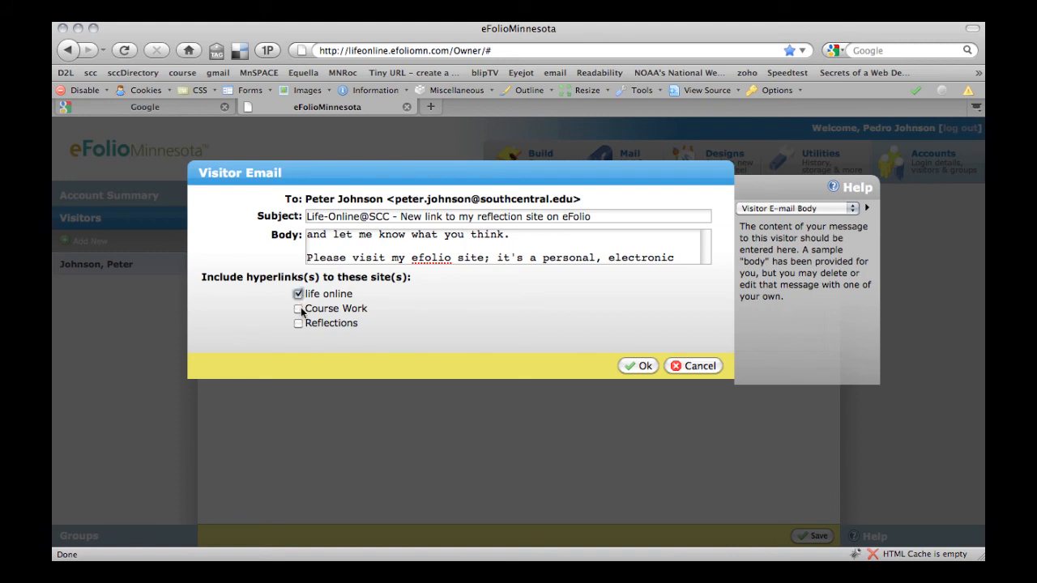
click(299, 309)
click(298, 323)
click(641, 366)
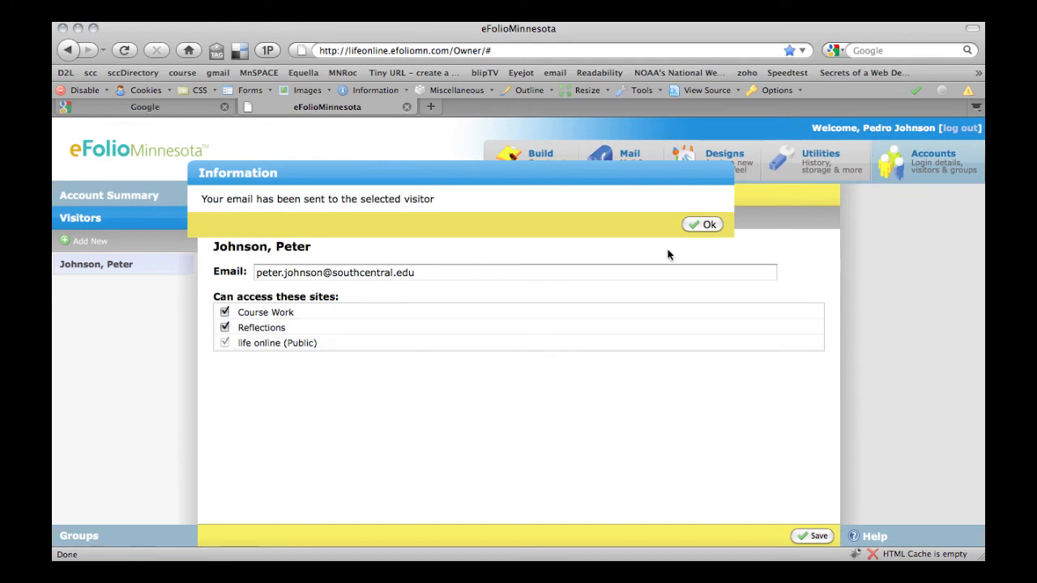
Reset the visitor's password so a new one is emailed, dismissing both confirmations
click(702, 224)
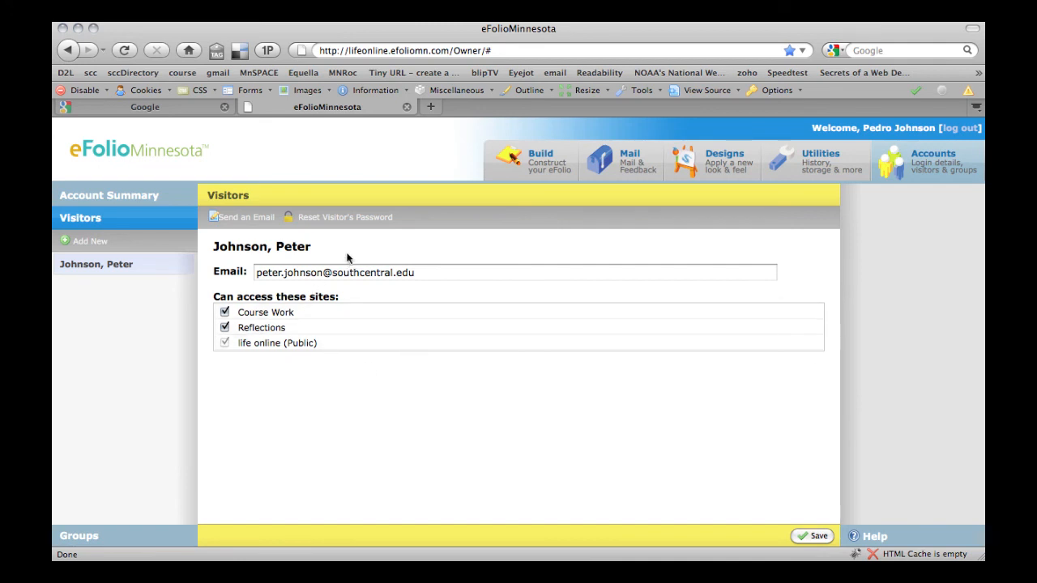
click(333, 225)
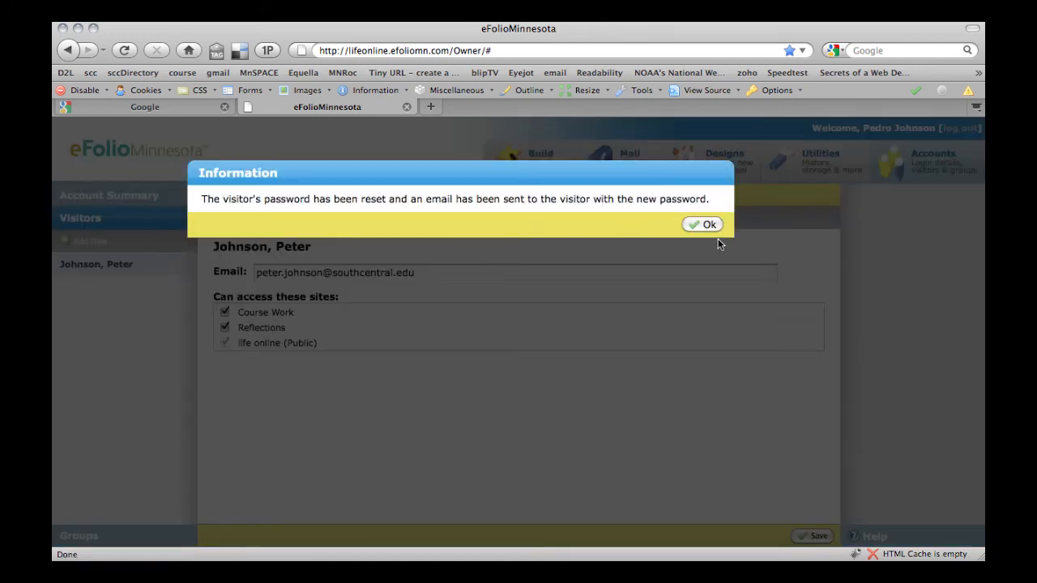
click(702, 225)
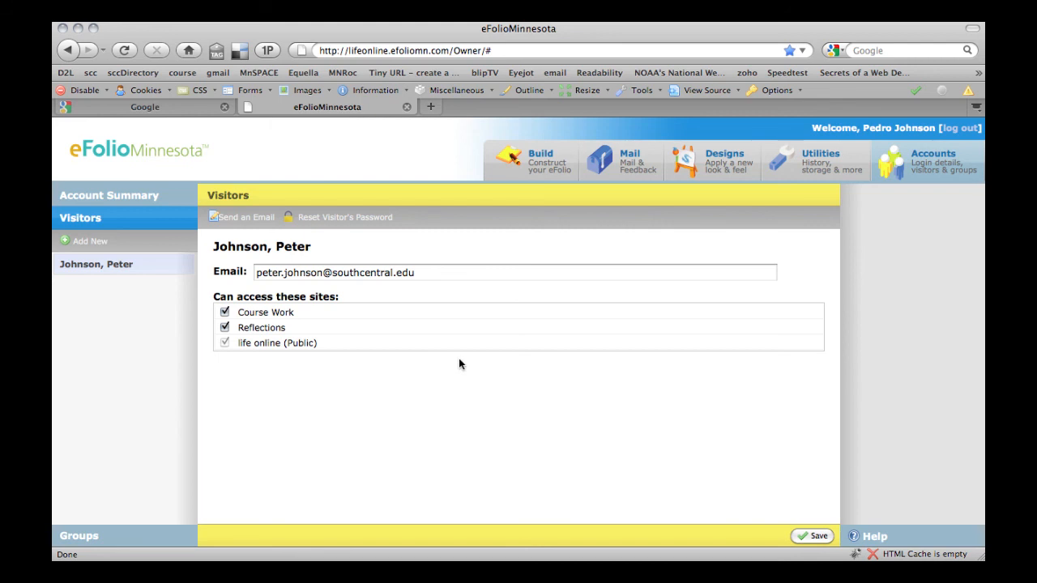
Return from the Account Summary to the builder with Reflections kept as the edited site
click(183, 204)
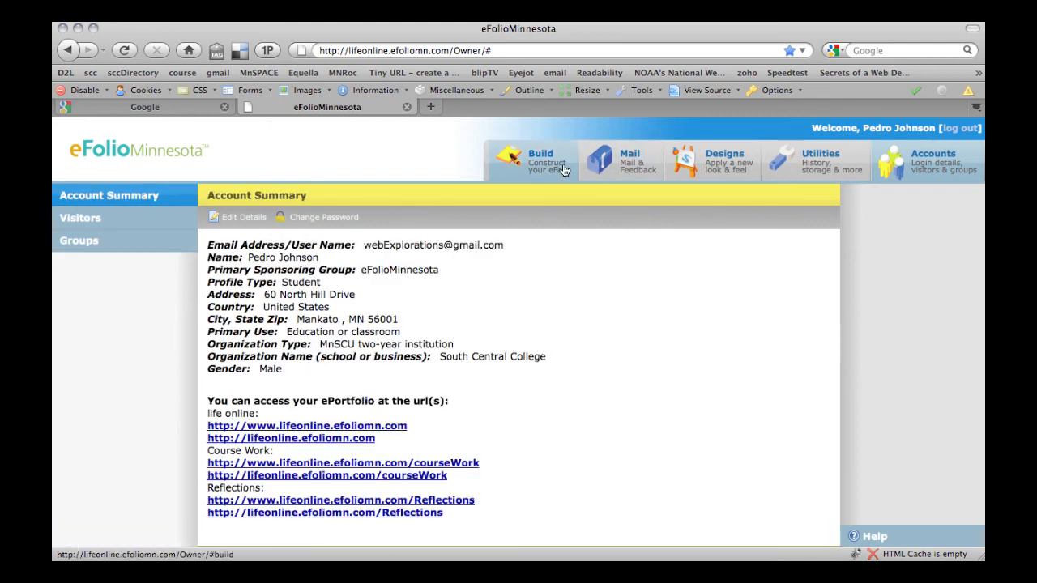
click(535, 164)
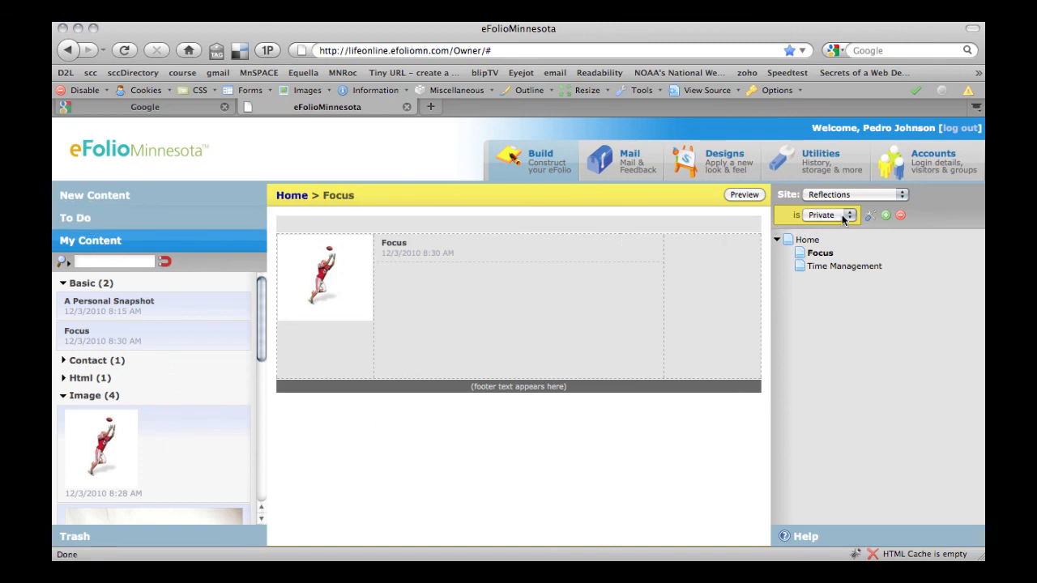
click(902, 195)
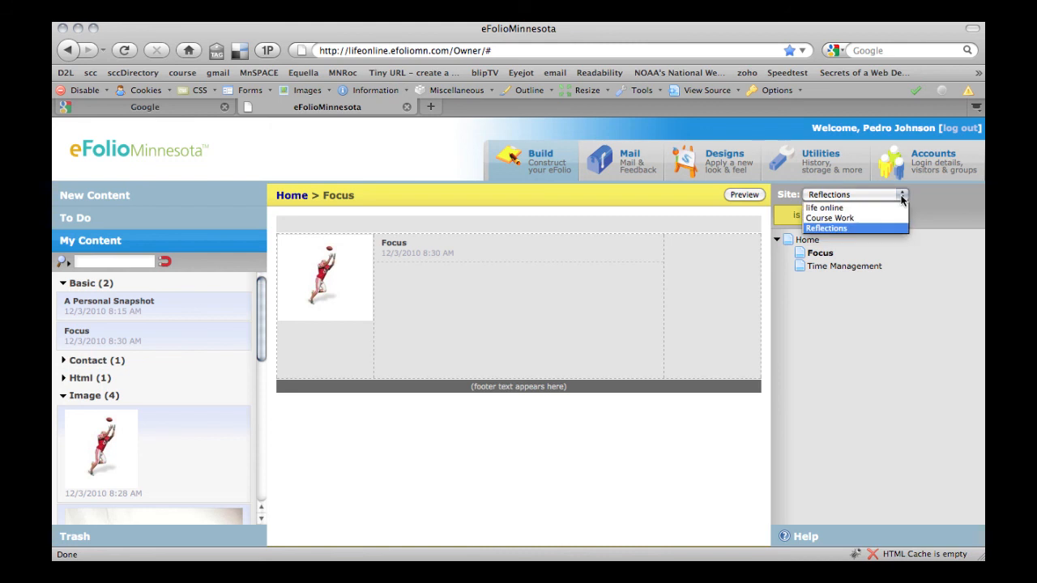
click(943, 204)
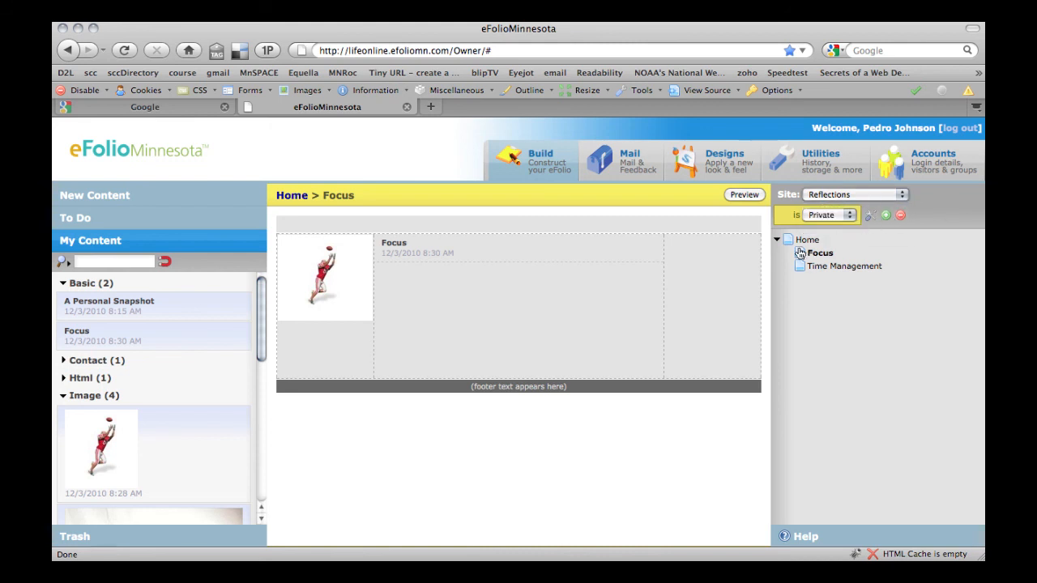